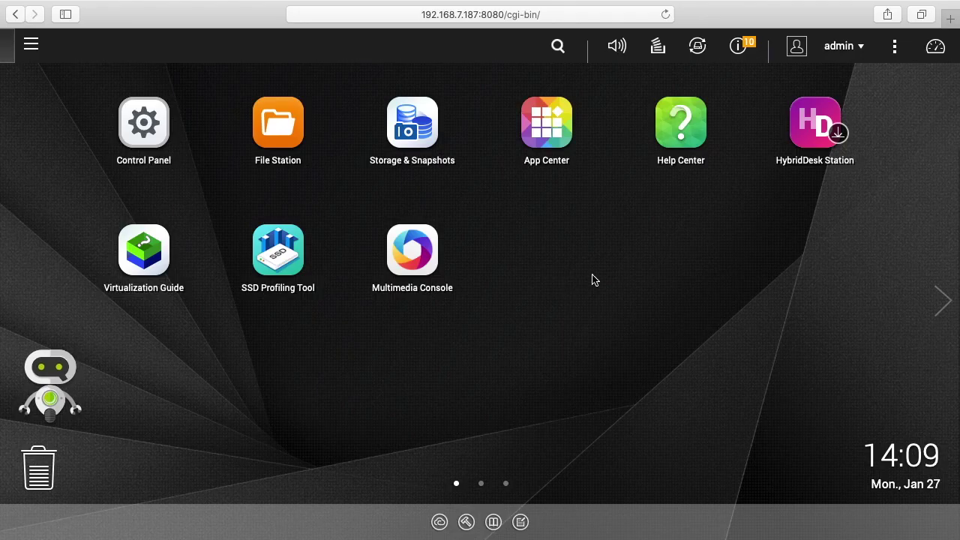
Launch HybridDesk Station from the QTS desktop to bring up its Control Panel install list
{"action": "left_click", "coordinate": [807, 136]}
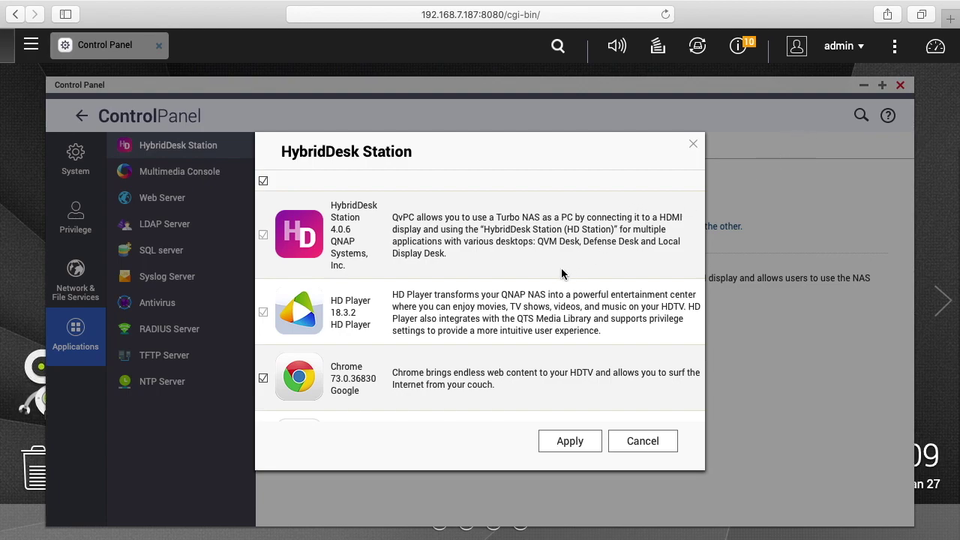
Install HybridDesk Station with every bundled app ticked, from Chrome through Skype, Spotify and VideoStation HD
{"action": "scroll", "coordinate": [500, 279], "scroll_direction": "down", "scroll_amount": 3}
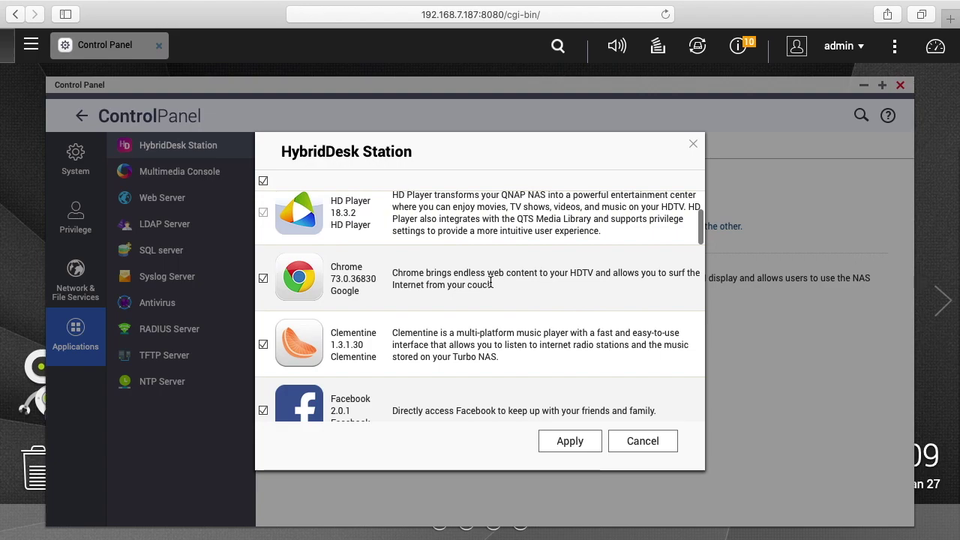
{"action": "scroll", "coordinate": [495, 281], "scroll_direction": "down", "scroll_amount": 2}
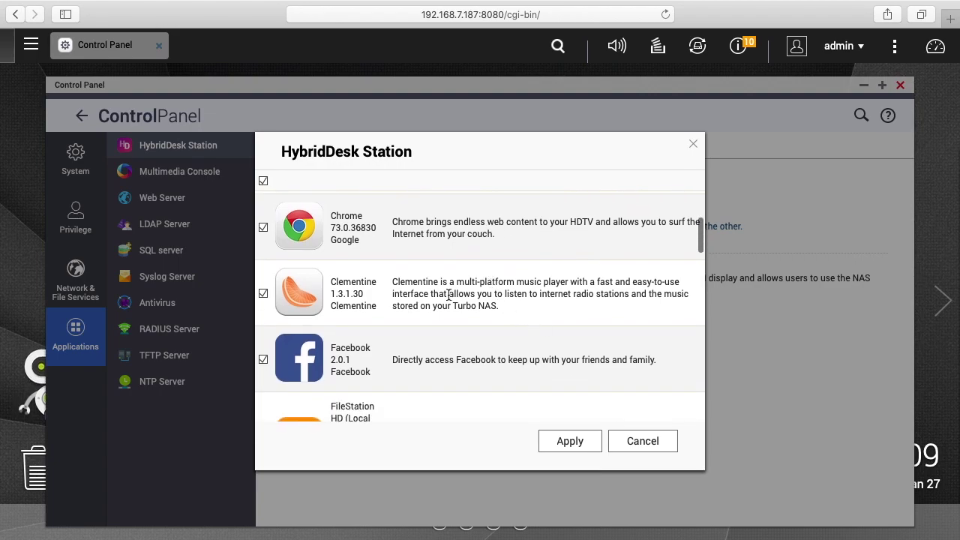
{"action": "scroll", "coordinate": [450, 293], "scroll_direction": "down", "scroll_amount": 3}
{"action": "scroll", "coordinate": [452, 313], "scroll_direction": "down", "scroll_amount": 5}
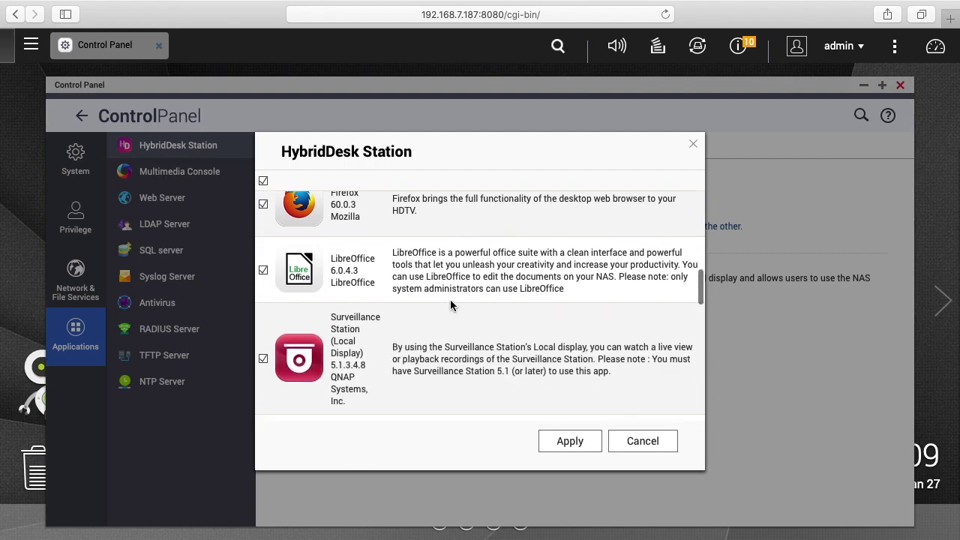
{"action": "scroll", "coordinate": [448, 308], "scroll_direction": "down", "scroll_amount": 4}
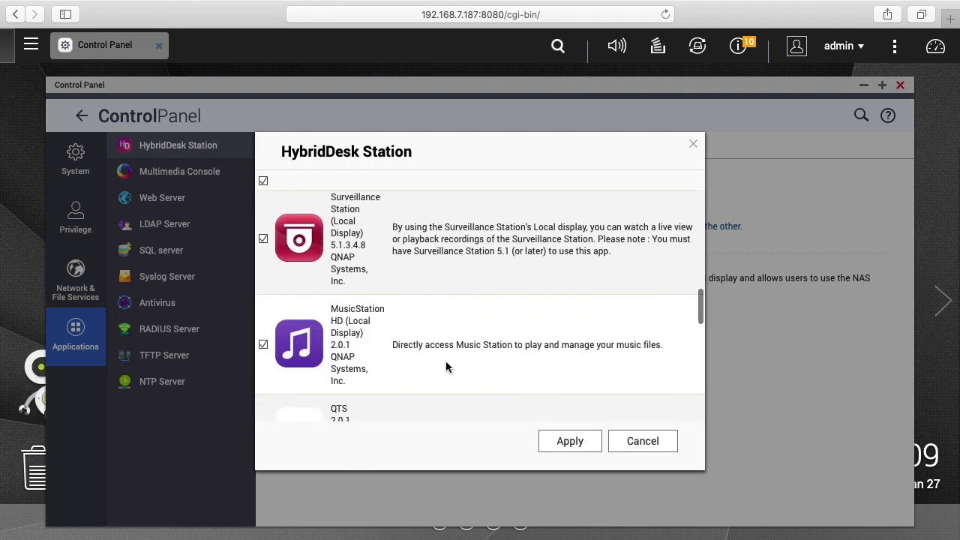
{"action": "scroll", "coordinate": [443, 366], "scroll_direction": "down", "scroll_amount": 4}
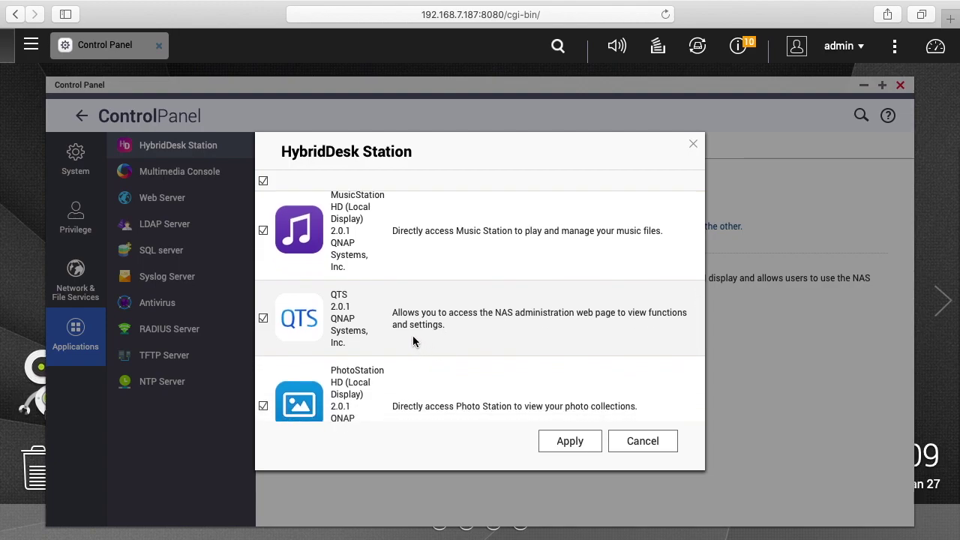
{"action": "scroll", "coordinate": [413, 317], "scroll_direction": "down", "scroll_amount": 7}
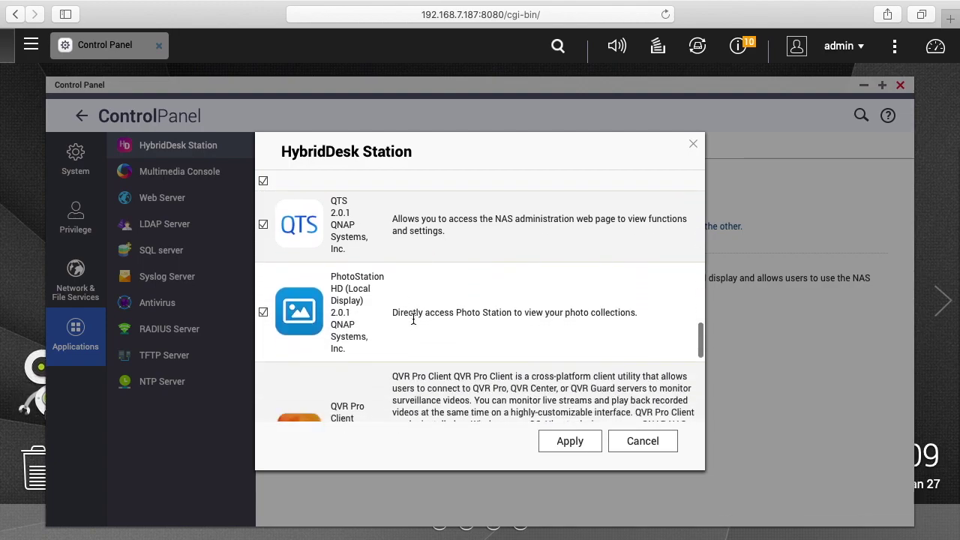
{"action": "scroll", "coordinate": [412, 317], "scroll_direction": "down", "scroll_amount": 2}
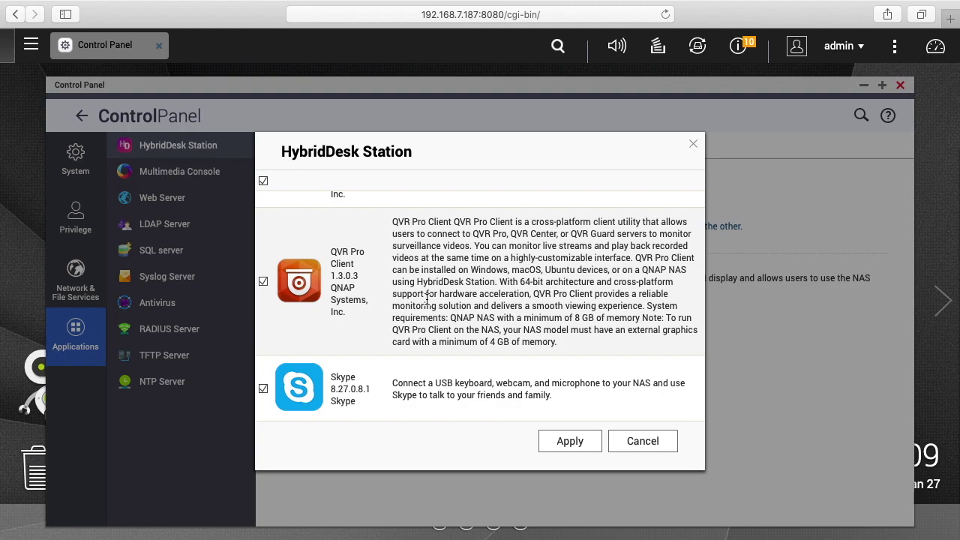
{"action": "scroll", "coordinate": [427, 299], "scroll_direction": "down", "scroll_amount": 3}
{"action": "scroll", "coordinate": [427, 299], "scroll_direction": "down", "scroll_amount": 4}
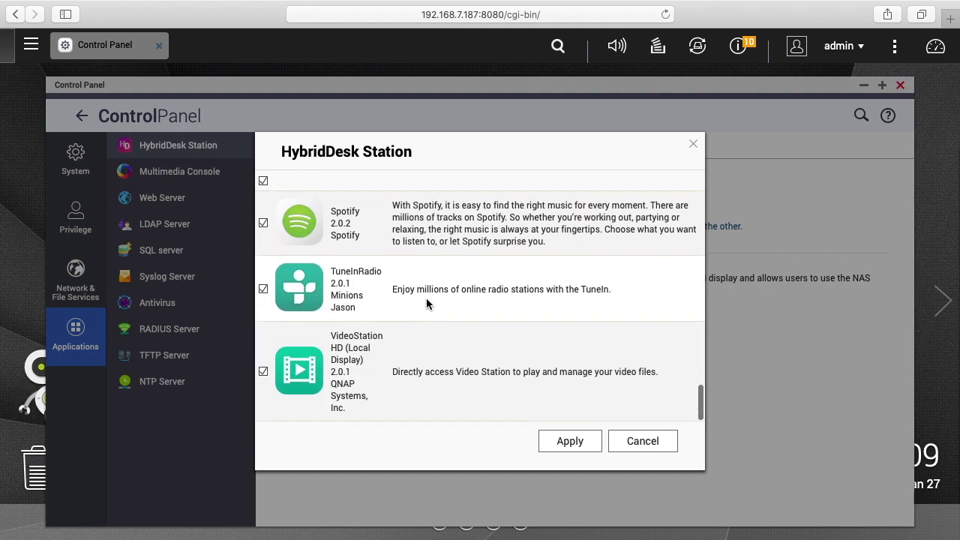
{"action": "left_click", "coordinate": [574, 450]}
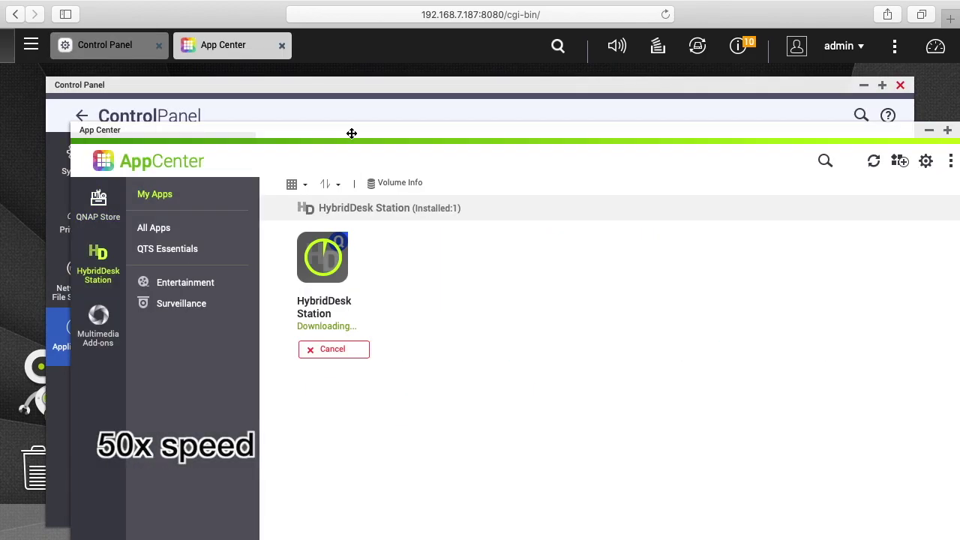
Follow the download in Background Tasks, then log in to HD Station with a NAS account password
{"action": "left_click", "coordinate": [659, 46]}
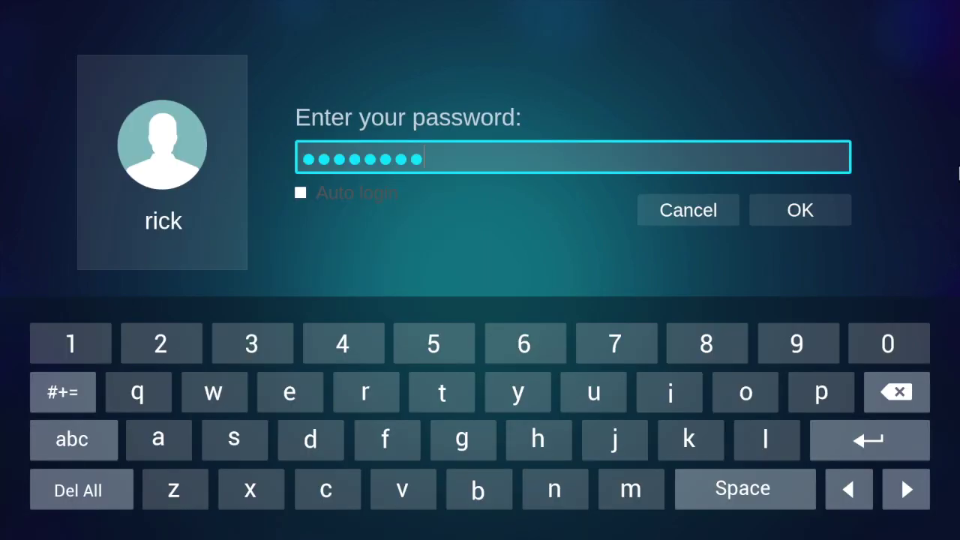
{"action": "key", "text": "Return"}
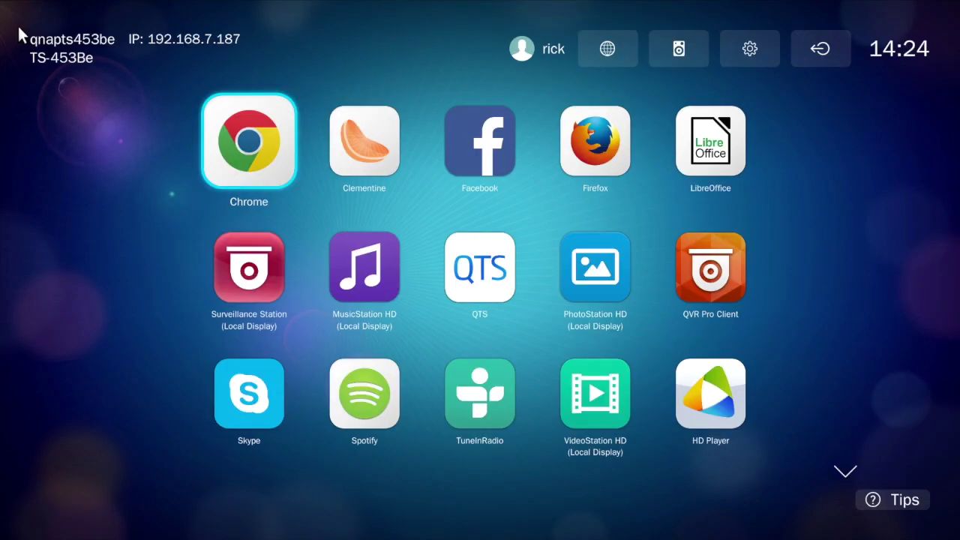
Launch Chrome from the HD Station apps, loading qnap.com/en-us/, and select its address bar
{"action": "key", "text": "Return"}
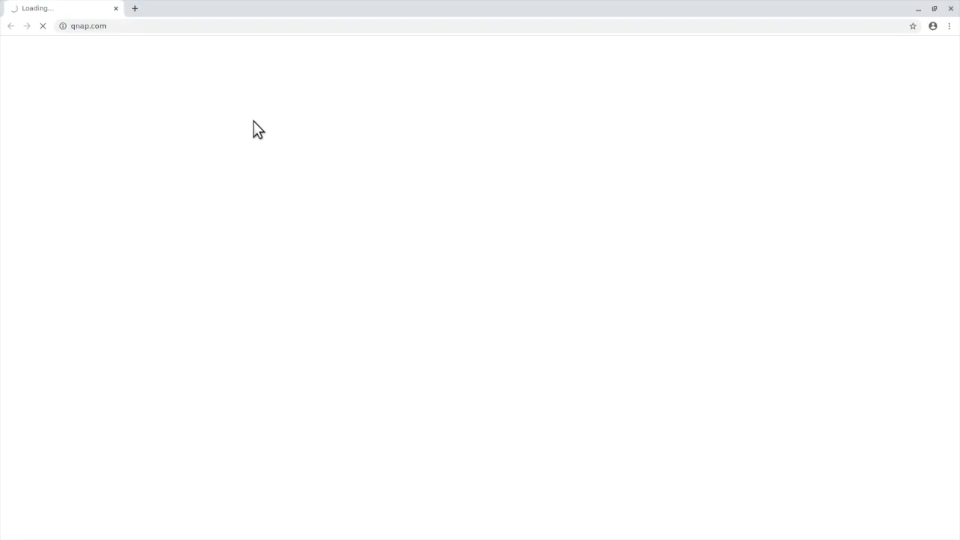
{"action": "left_click", "coordinate": [188, 27]}
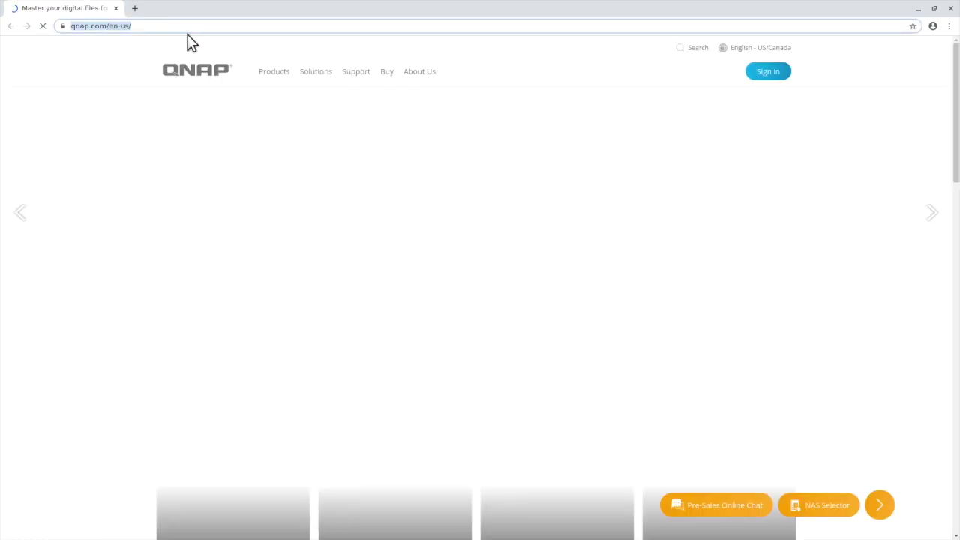
{"action": "type", "text": "www."}
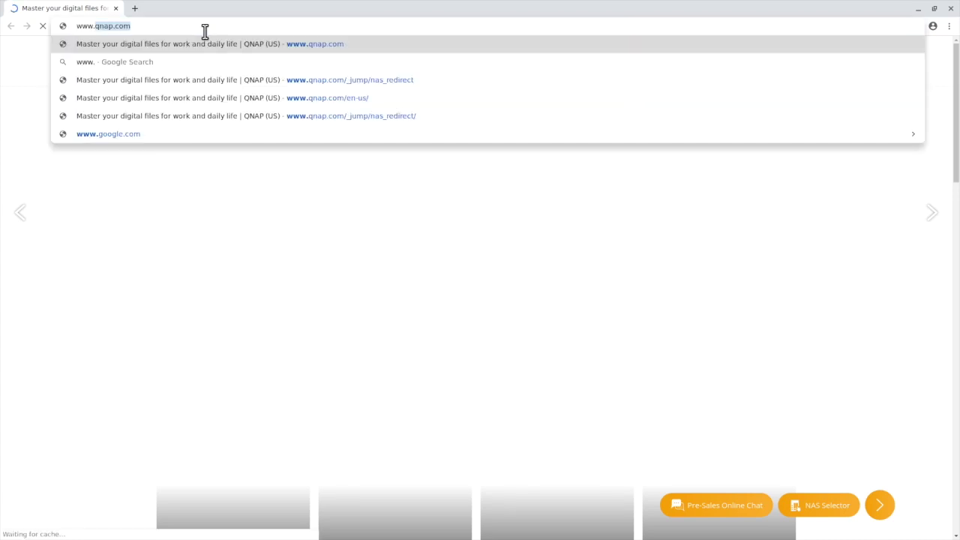
{"action": "type", "text": "rickmakes.com"}
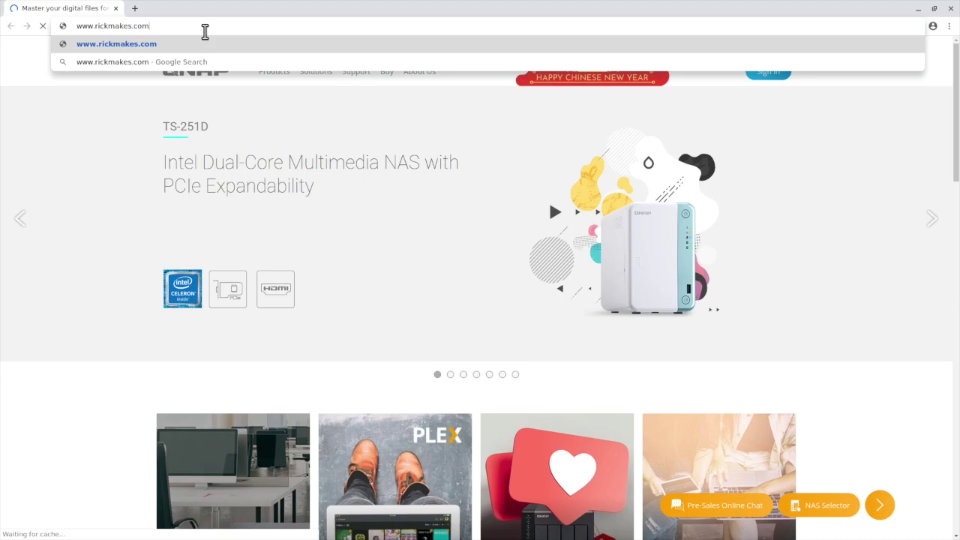
{"action": "key", "text": "Return"}
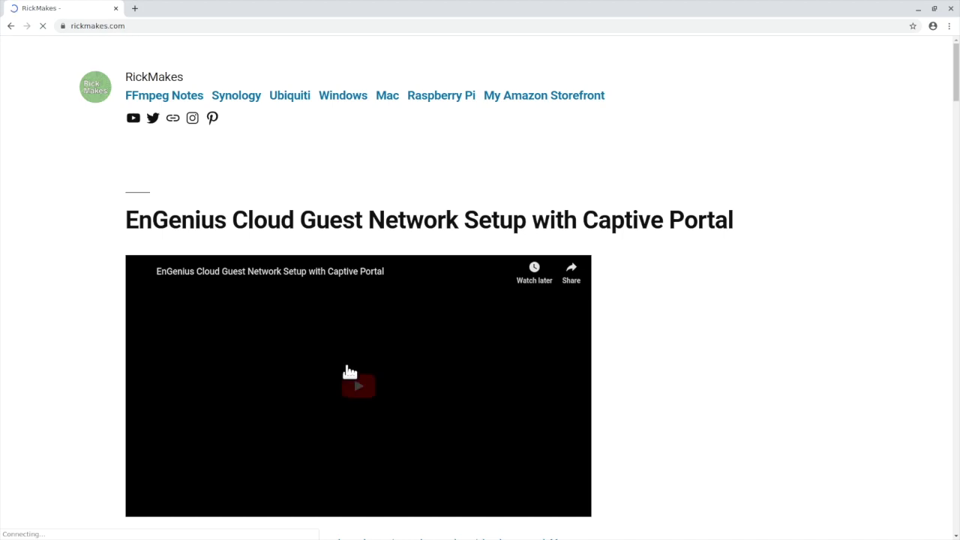
{"action": "left_click", "coordinate": [348, 367]}
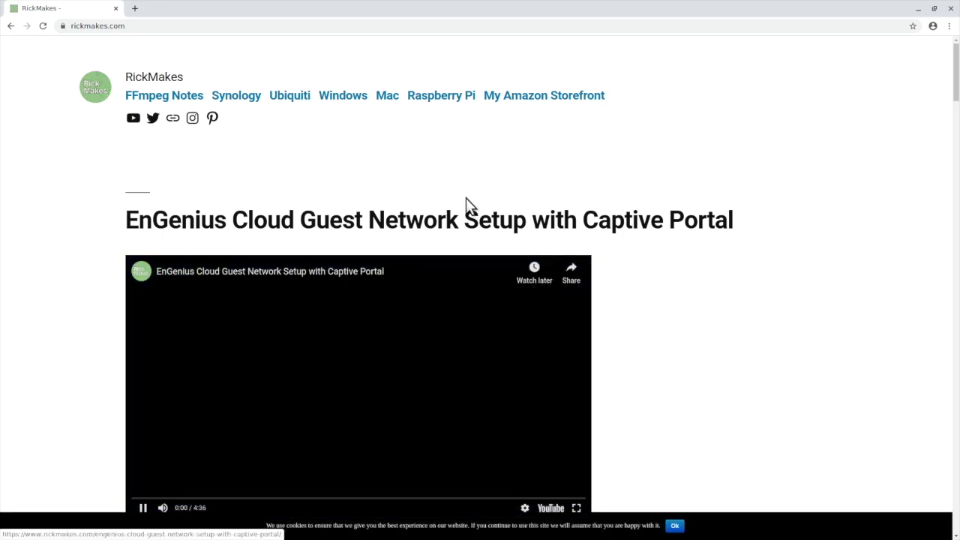
Open the guest-network video on YouTube, pause it, then close the YouTube tab and Chrome
{"action": "scroll", "coordinate": [454, 184], "scroll_direction": "down", "scroll_amount": 1}
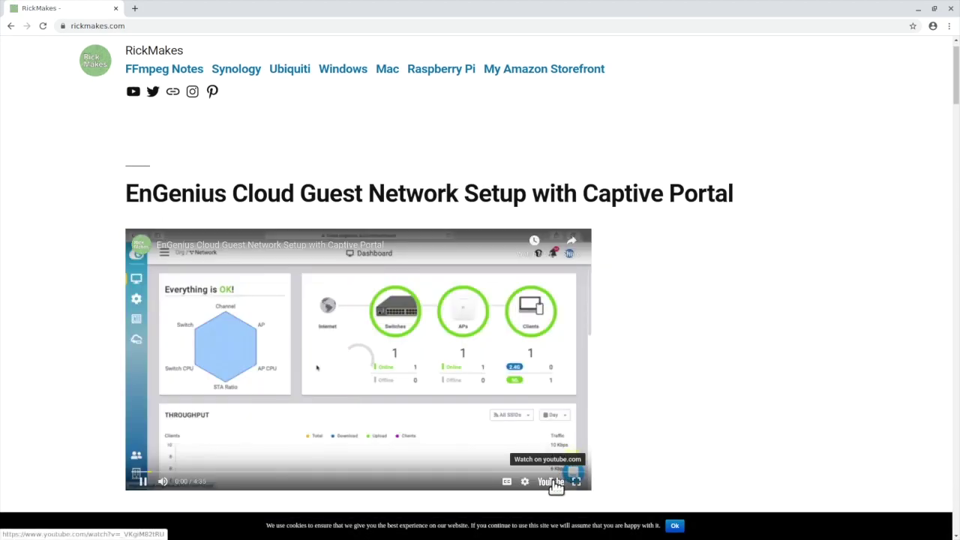
{"action": "left_click", "coordinate": [558, 481]}
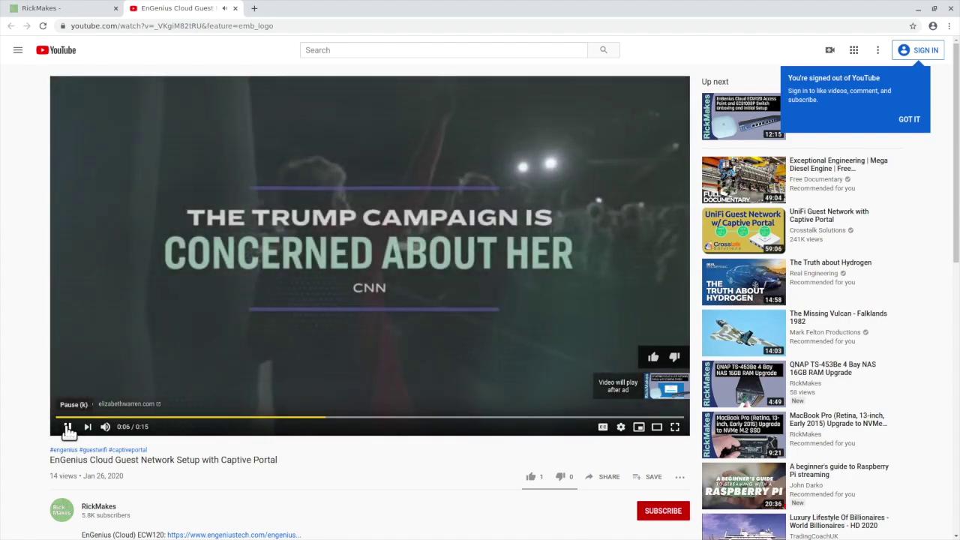
{"action": "left_click", "coordinate": [67, 427]}
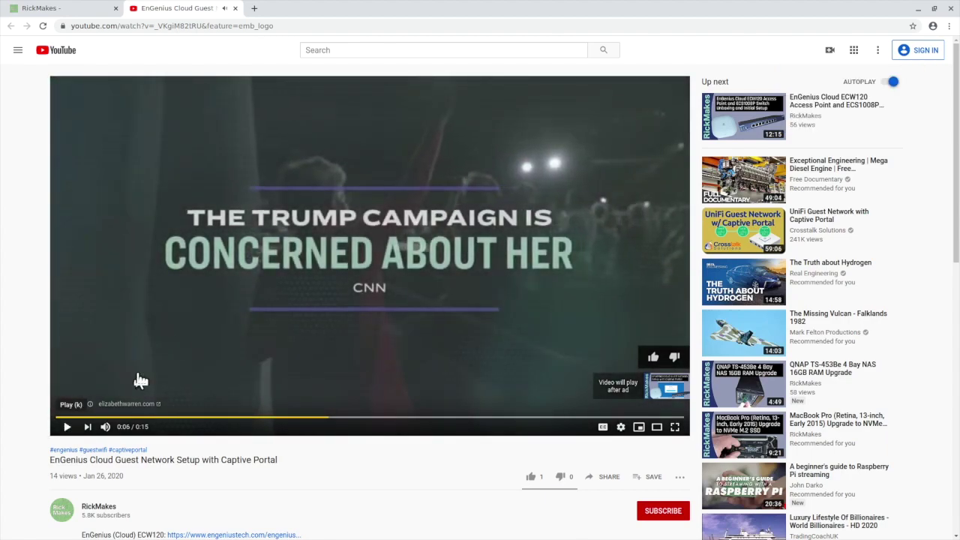
{"action": "left_click", "coordinate": [235, 8]}
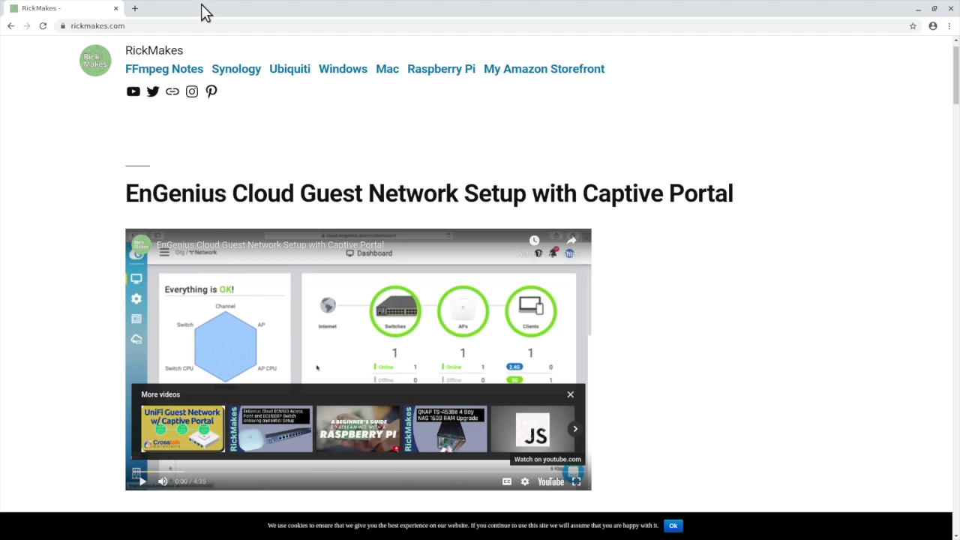
{"action": "left_click", "coordinate": [117, 9]}
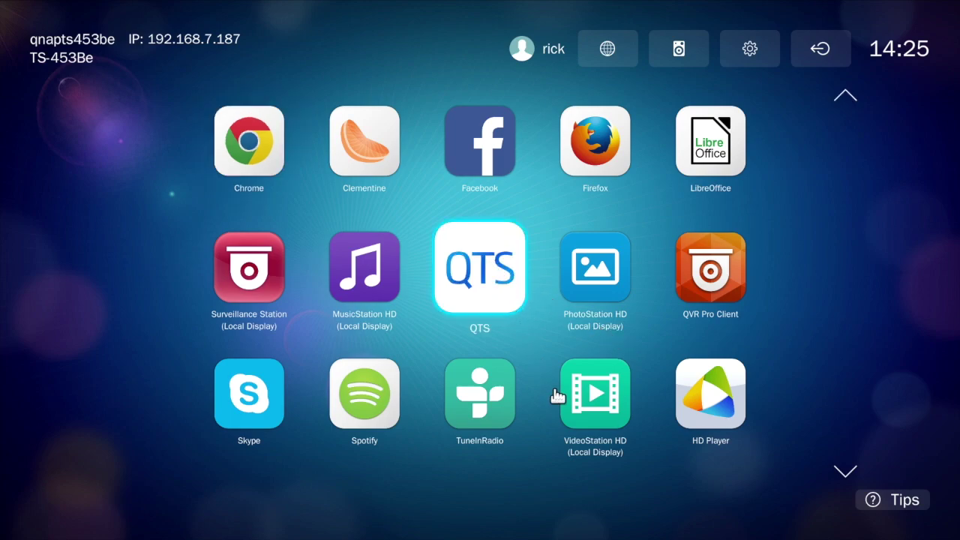
Launch the QTS app and sign in with the NAS username and password
{"action": "left_click", "coordinate": [491, 279]}
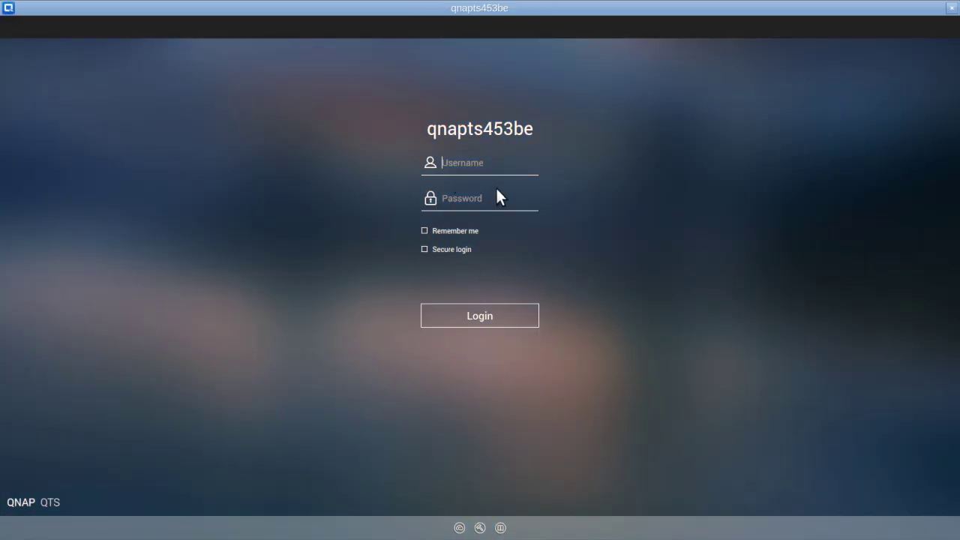
{"action": "type", "text": "rick"}
{"action": "key", "text": "Return"}
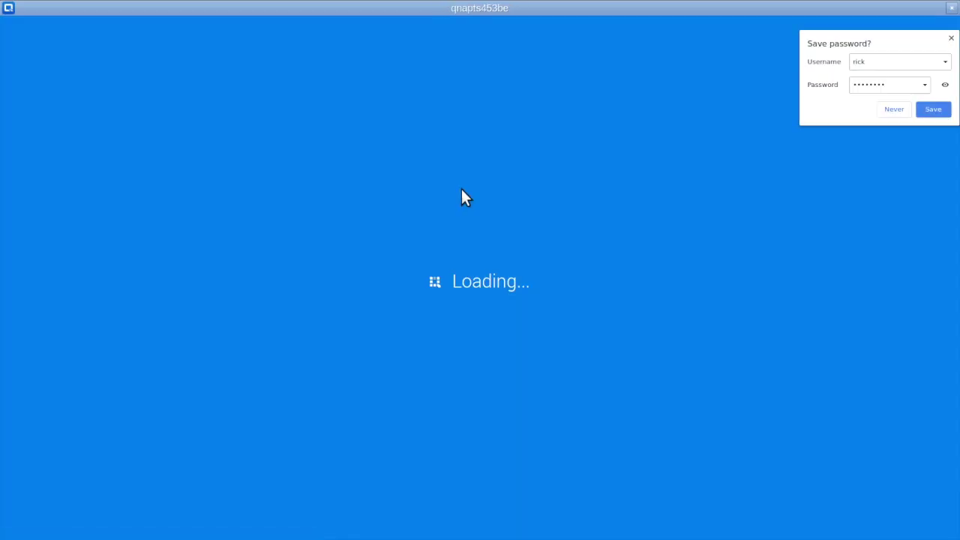
Decline saving the password and accept the data privacy notice to reach the QTS desktop
{"action": "left_click", "coordinate": [891, 112]}
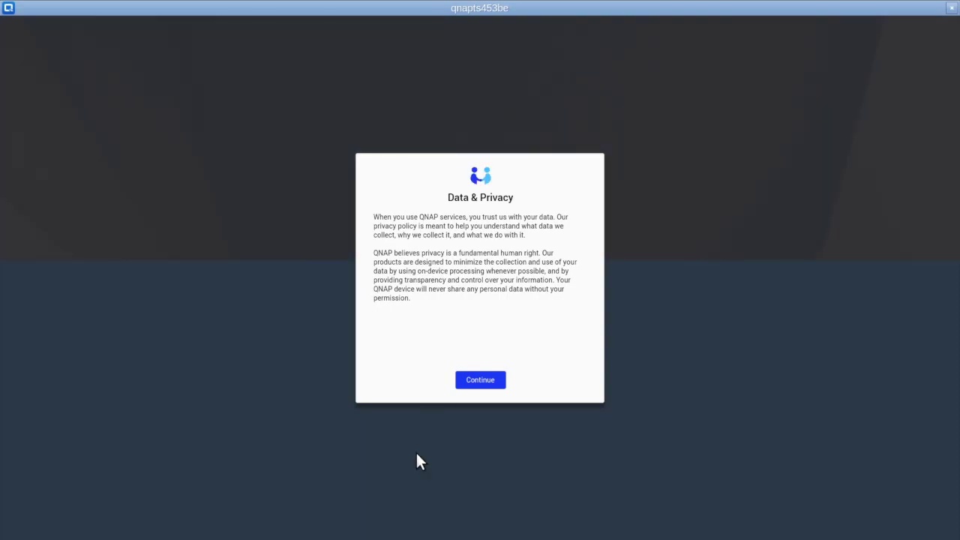
{"action": "left_click", "coordinate": [481, 381]}
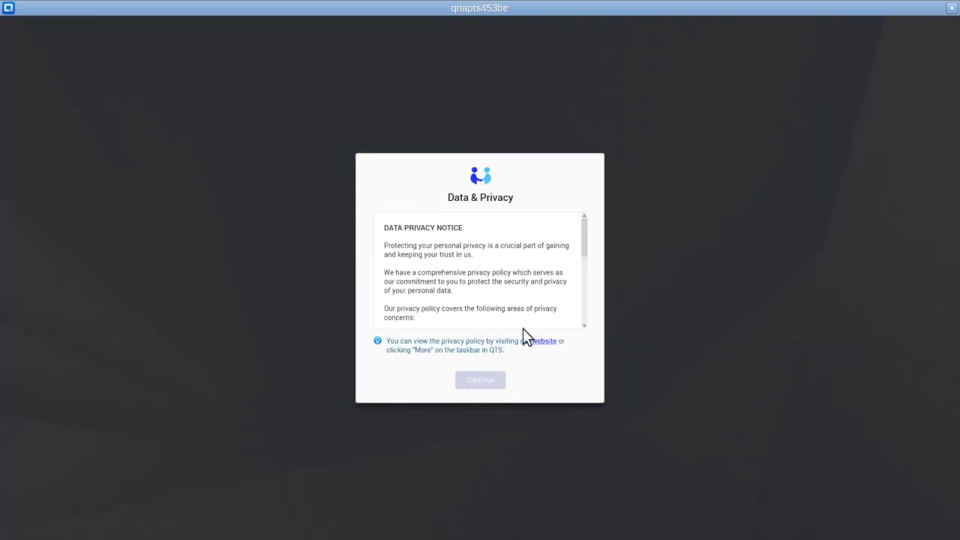
{"action": "scroll", "coordinate": [475, 258], "scroll_direction": "down", "scroll_amount": 10}
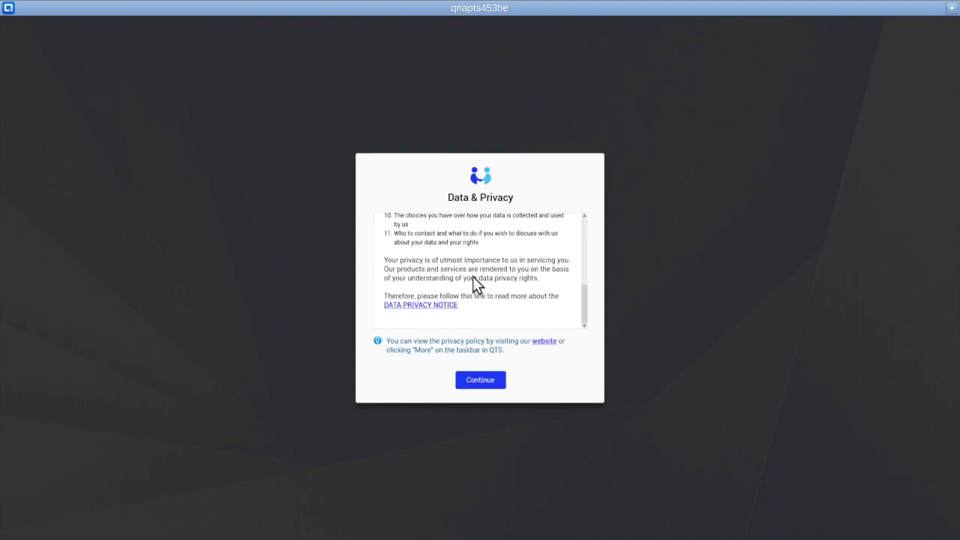
{"action": "left_click", "coordinate": [484, 381]}
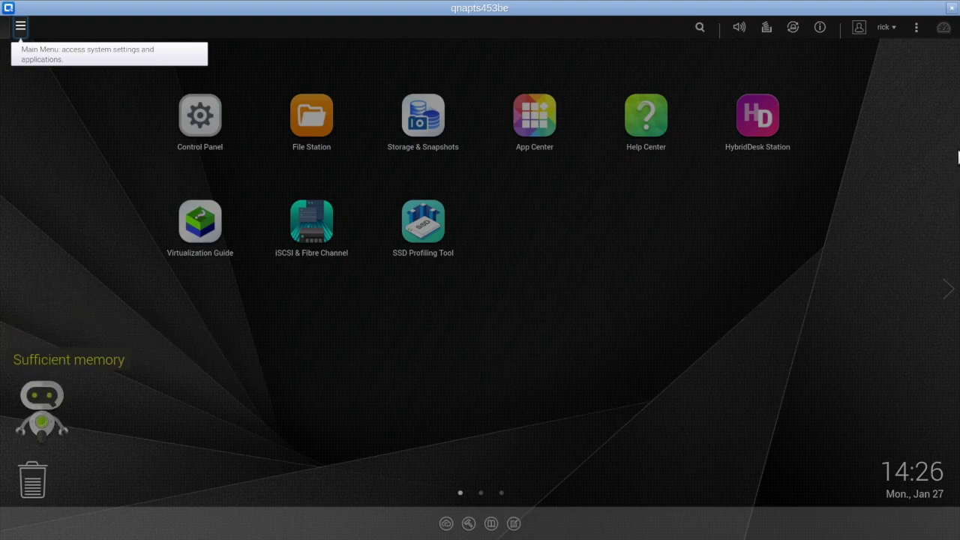
Close the QTS window and launch LibreOffice from the HD Station app grid
{"action": "left_click", "coordinate": [952, 7]}
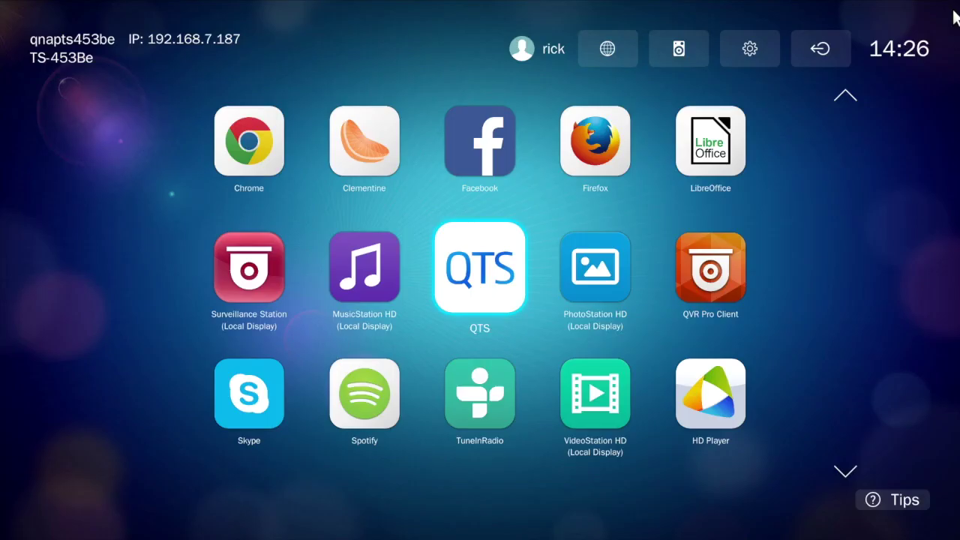
{"action": "key", "text": "Down"}
{"action": "key", "text": "Up"}
{"action": "key", "text": "Up"}
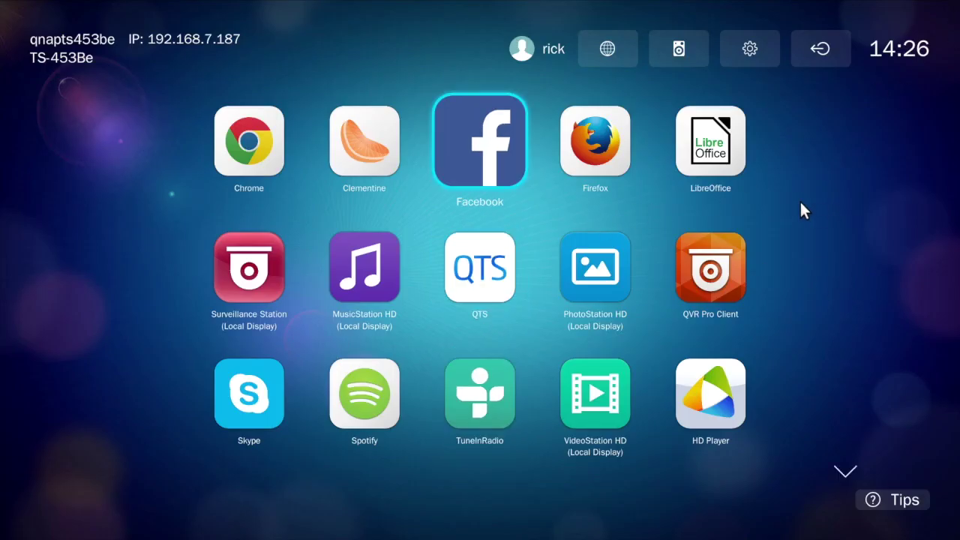
{"action": "left_click", "coordinate": [694, 155]}
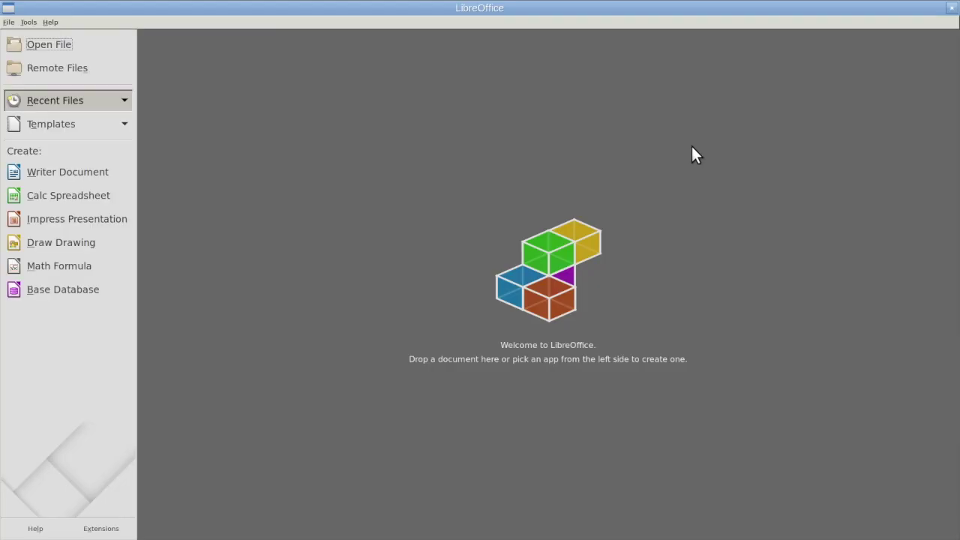
Create a blank Calc spreadsheet, then close it and the LibreOffice Start Center
{"action": "left_click", "coordinate": [78, 195]}
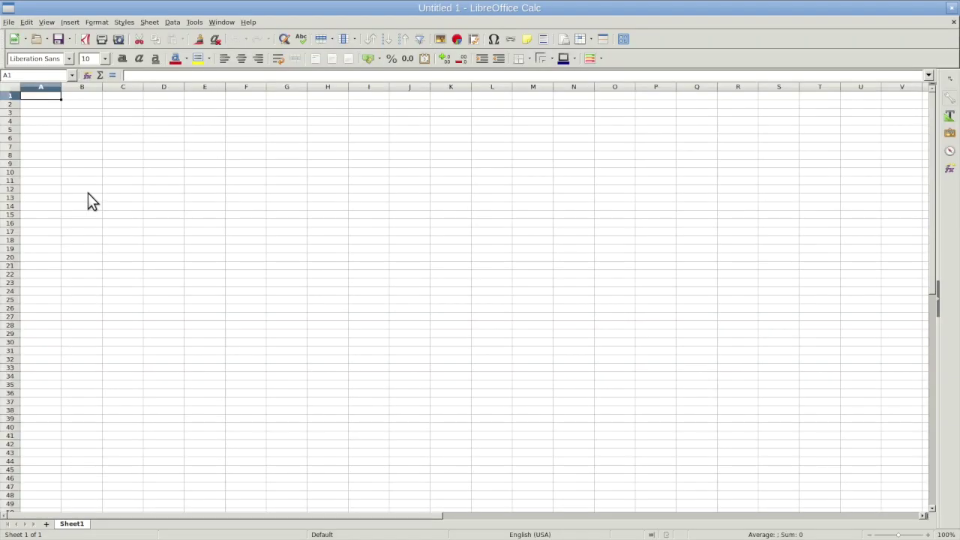
{"action": "left_click", "coordinate": [953, 22]}
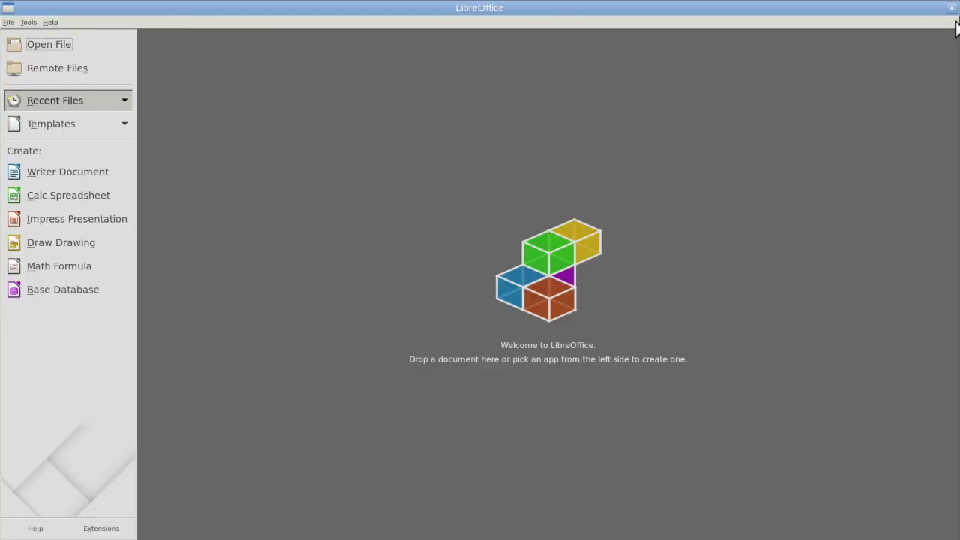
{"action": "left_click", "coordinate": [954, 8]}
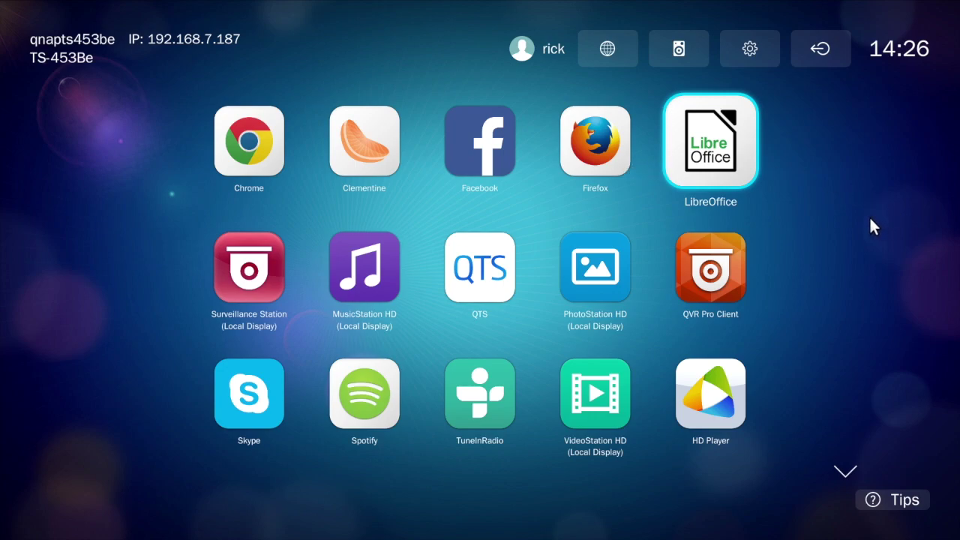
Check the language list (English) and NAS audio output (PCH Output Analog) unchanged, then open Settings
{"action": "left_click", "coordinate": [621, 47]}
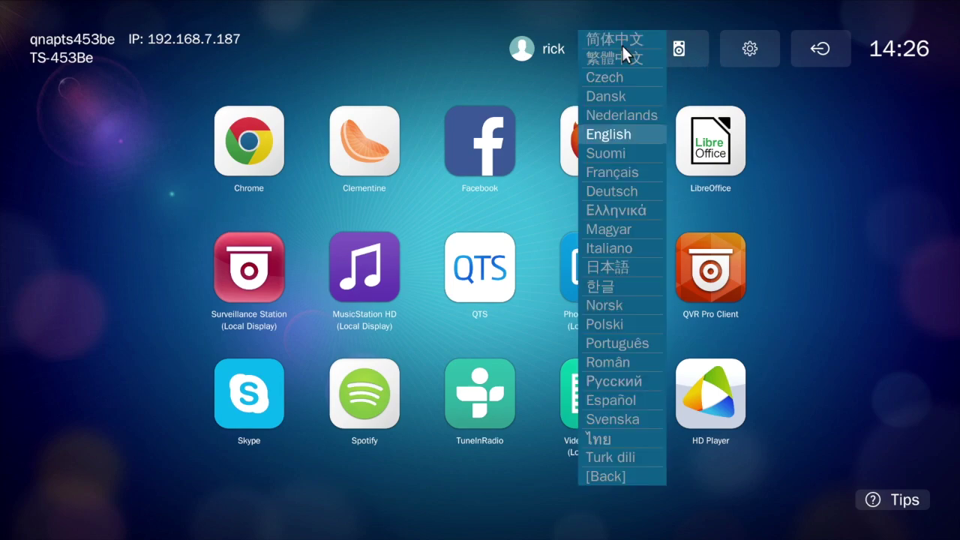
{"action": "left_click", "coordinate": [632, 49]}
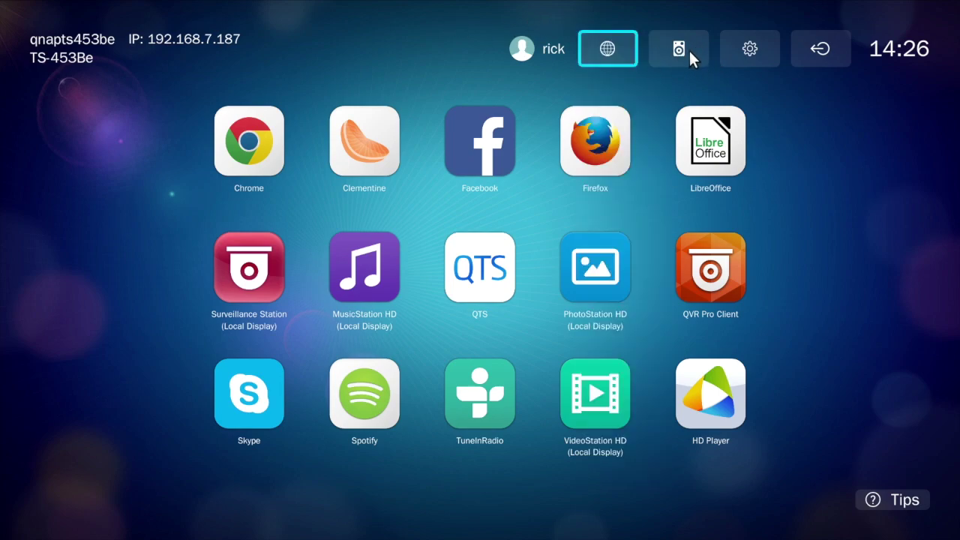
{"action": "left_click", "coordinate": [670, 47]}
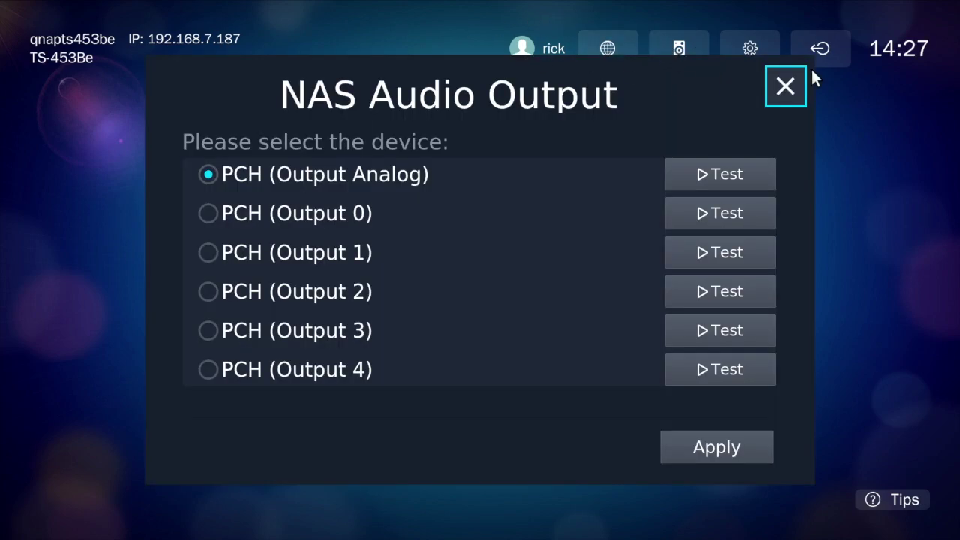
{"action": "left_click", "coordinate": [785, 89]}
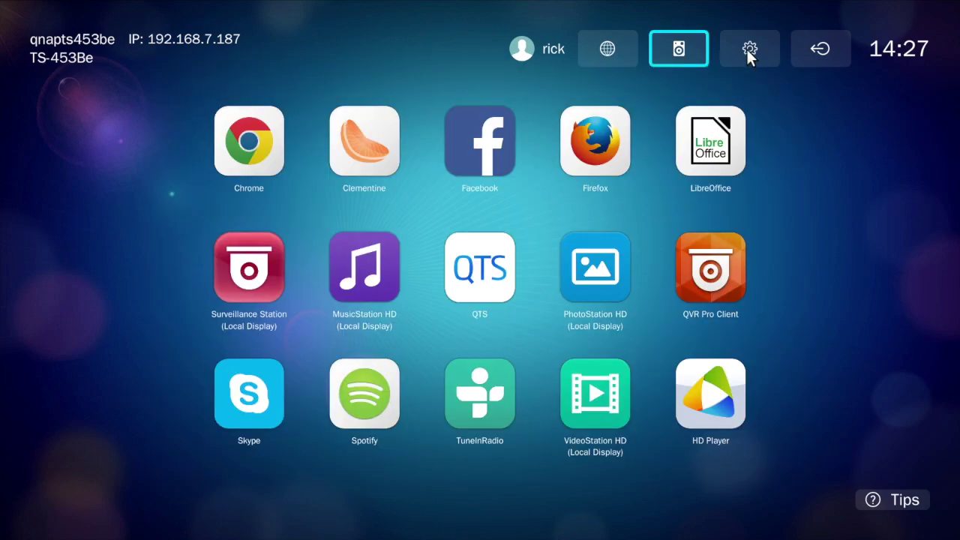
{"action": "left_click", "coordinate": [749, 51]}
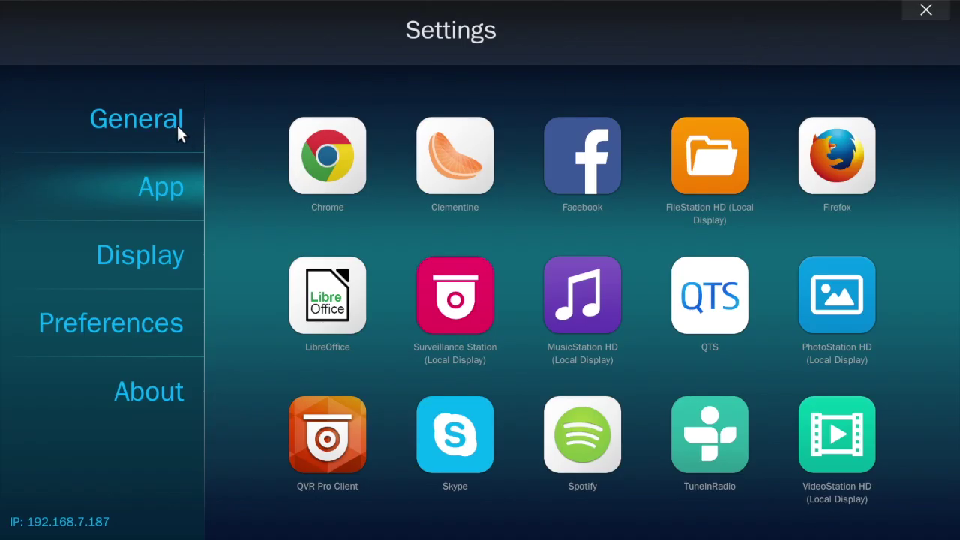
Review the Display, Preferences, About and General settings pages, then close Settings and log out
{"action": "left_click", "coordinate": [151, 268]}
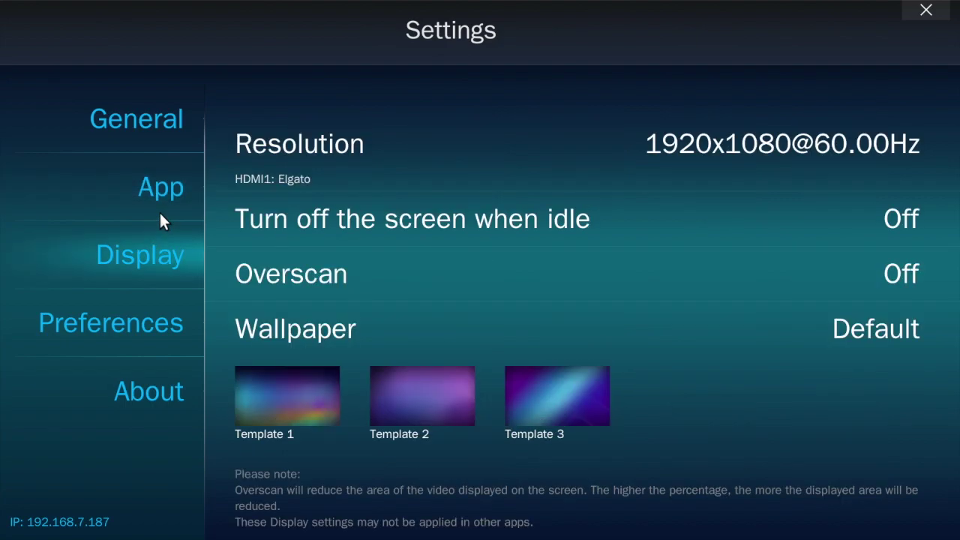
{"action": "left_click", "coordinate": [159, 340]}
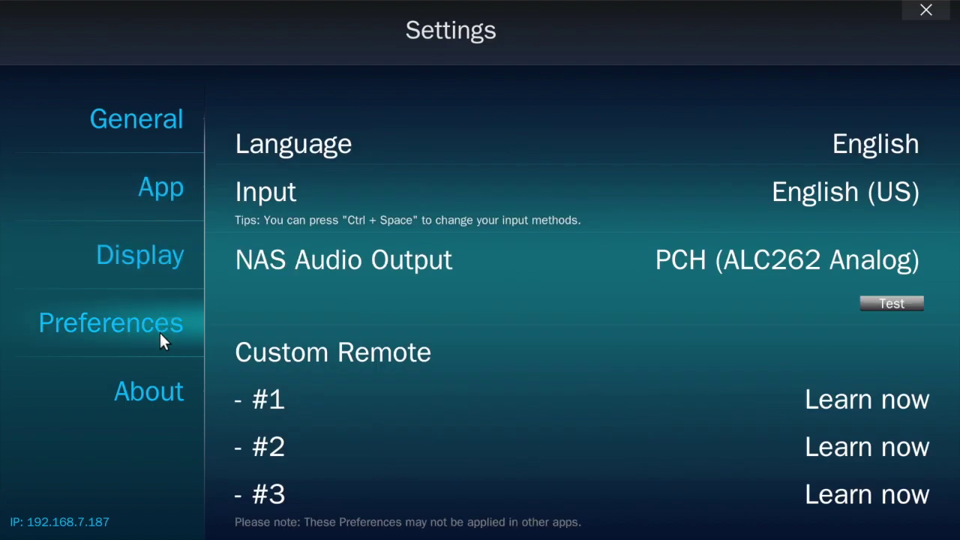
{"action": "left_click", "coordinate": [168, 402]}
{"action": "left_click", "coordinate": [147, 135]}
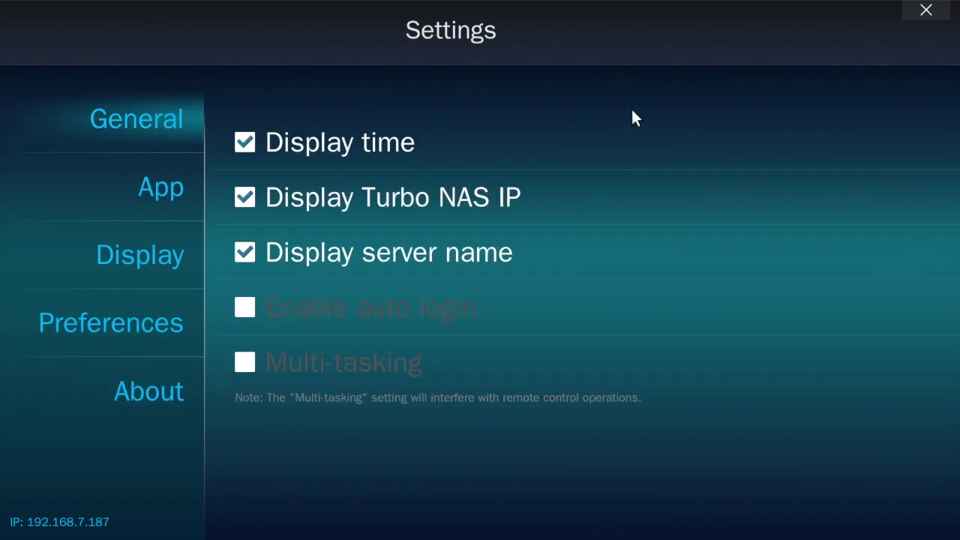
{"action": "left_click", "coordinate": [924, 9]}
{"action": "left_click", "coordinate": [820, 51]}
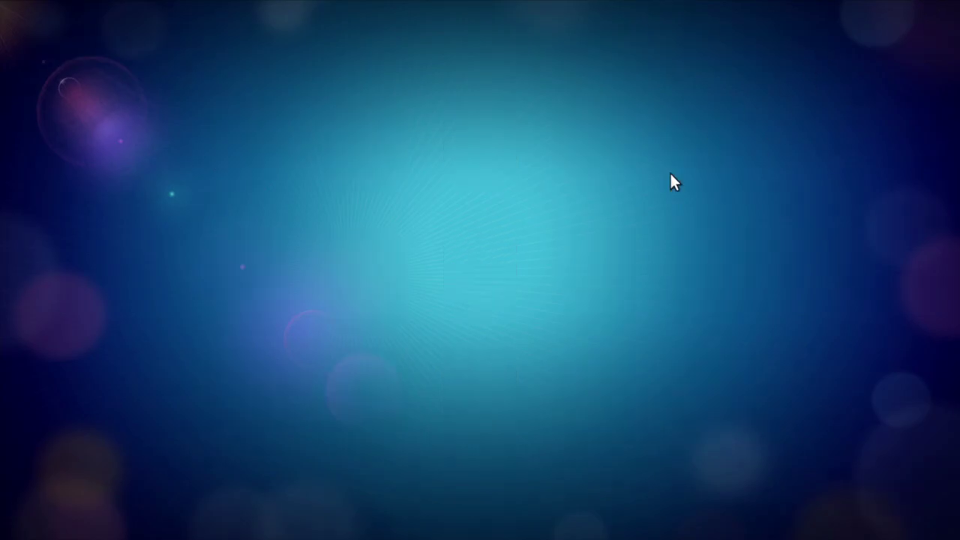